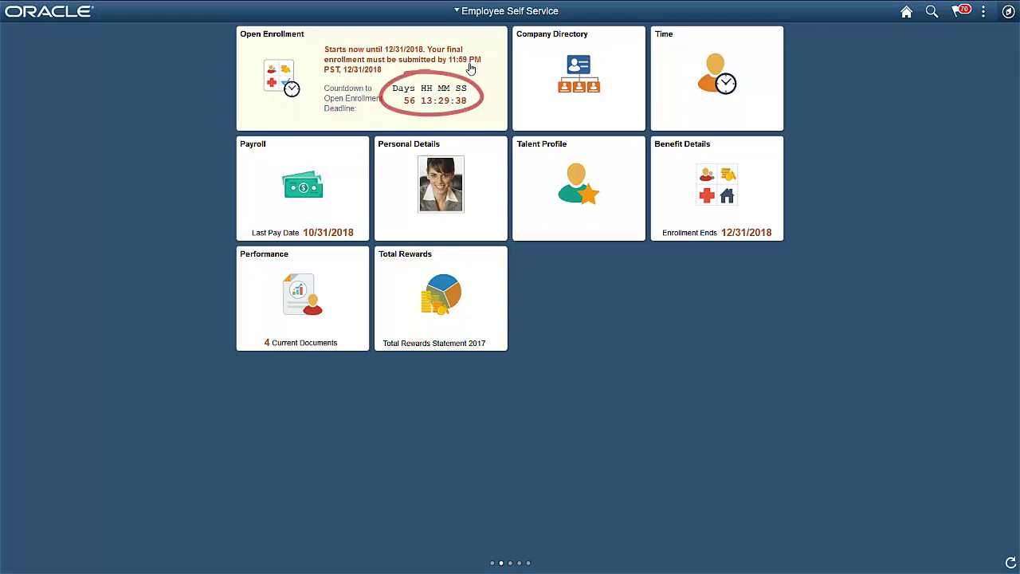
# Launch the Open Enrollment process from the Employee Self Service homepage
pyautogui.click(471, 68)
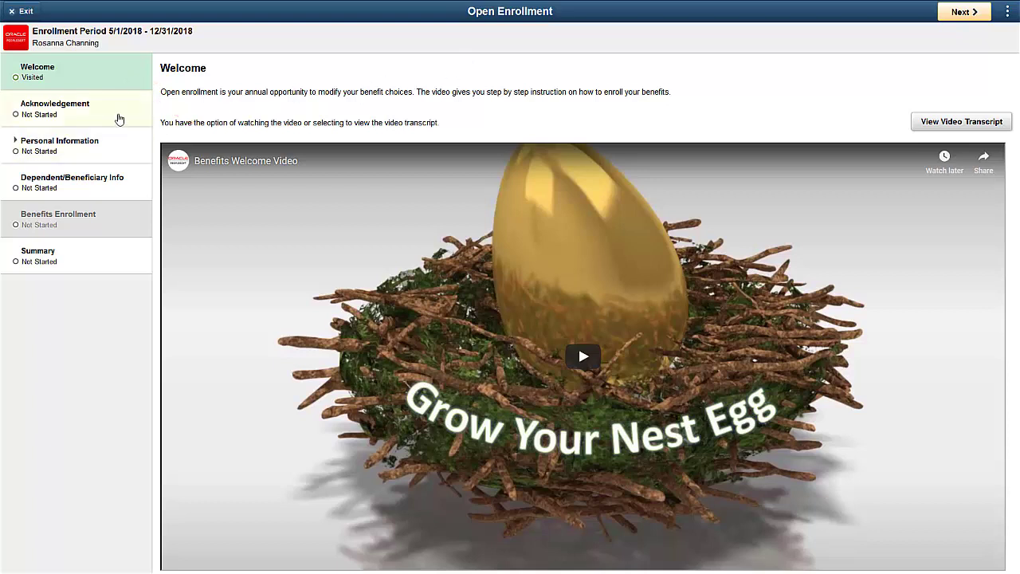
# Agree to the enrollment terms and save the Acknowledgement, then move on to Benefits Enrollment
pyautogui.click(123, 109)
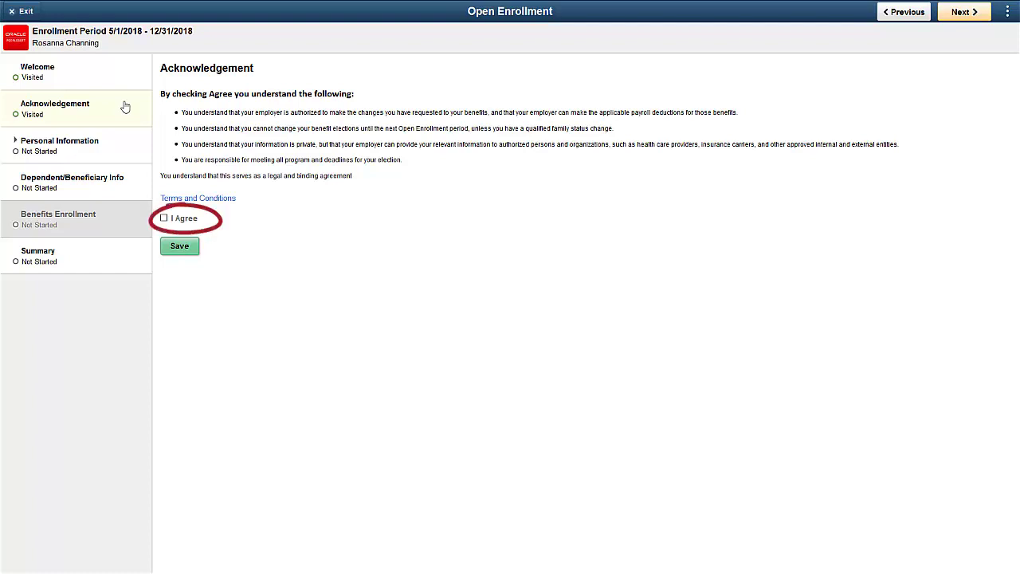
pyautogui.click(164, 219)
pyautogui.click(179, 245)
pyautogui.click(130, 155)
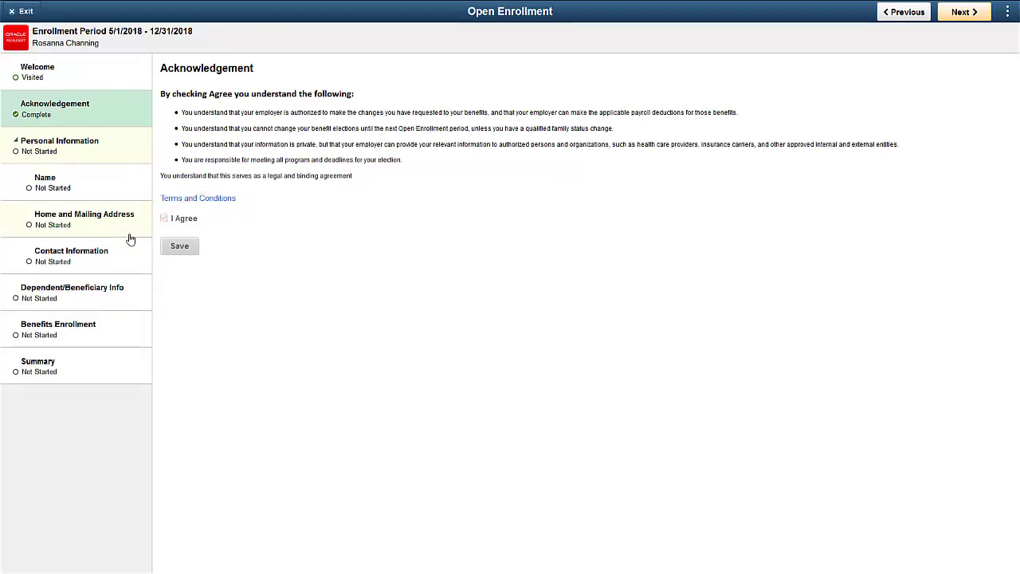
pyautogui.click(130, 335)
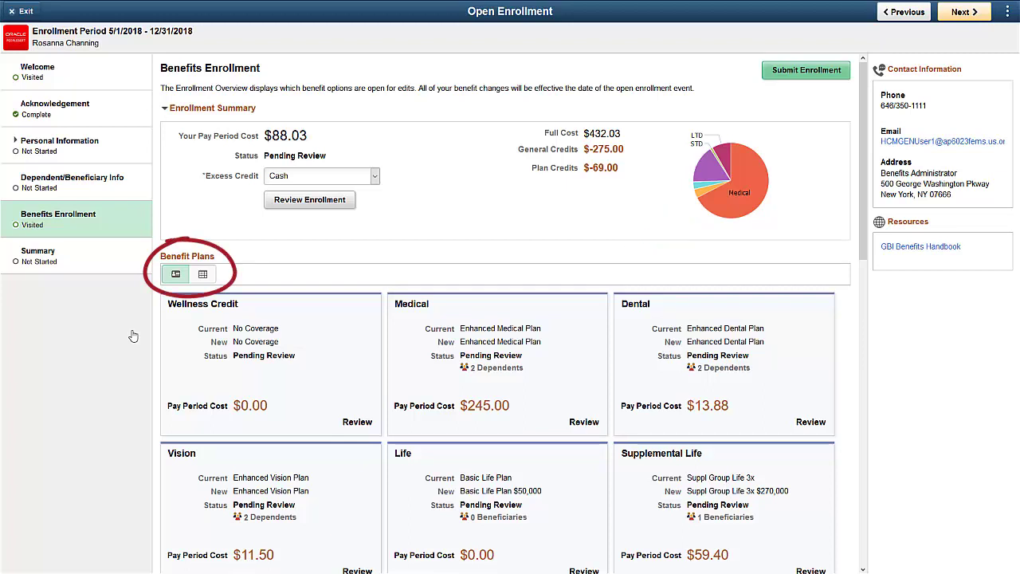
# Toggle the Benefit Plans view to a table and back to cards, then scroll through the plans
pyautogui.click(198, 278)
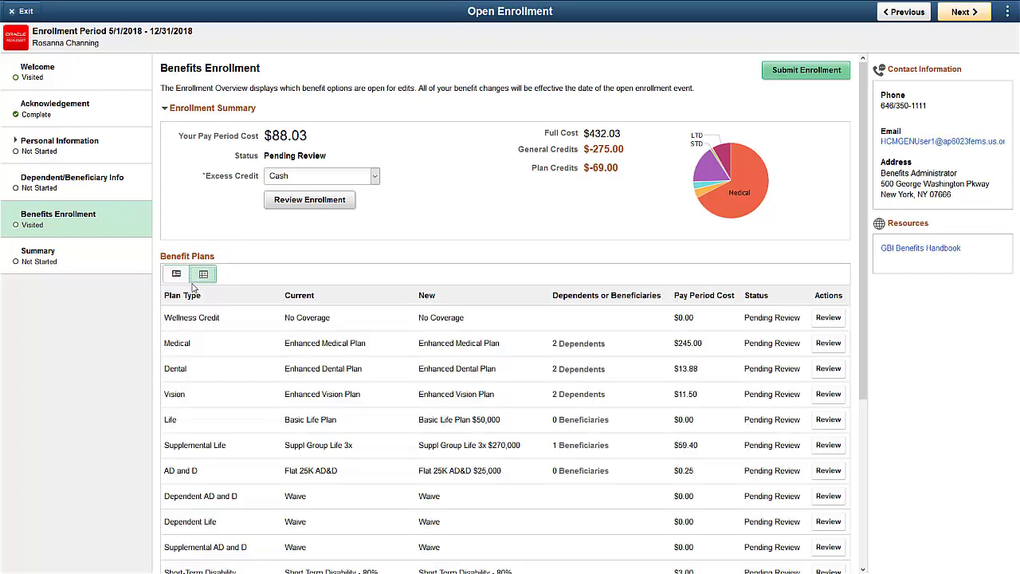
pyautogui.click(177, 275)
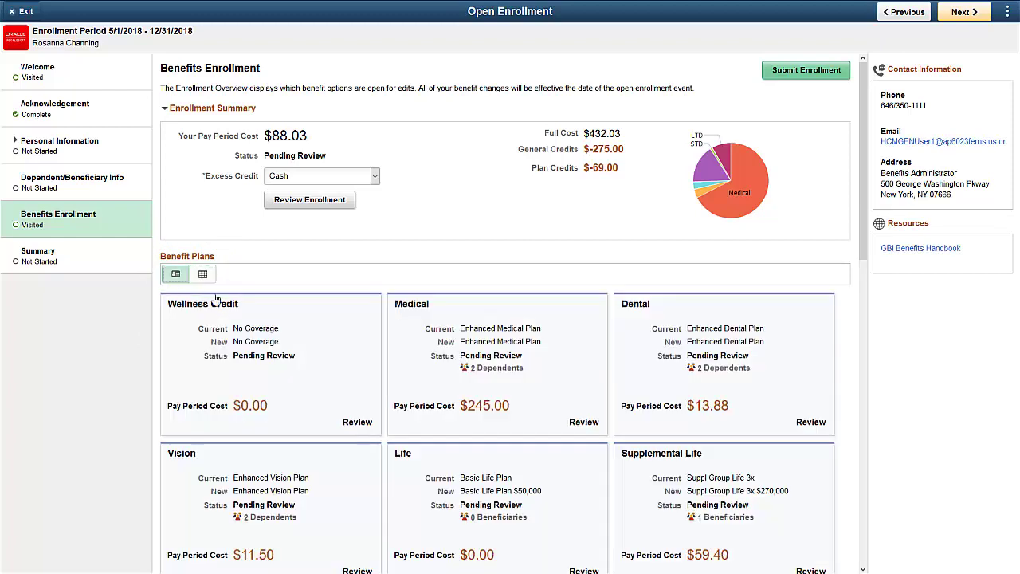
pyautogui.moveTo(863, 257); pyautogui.dragTo(854, 150)
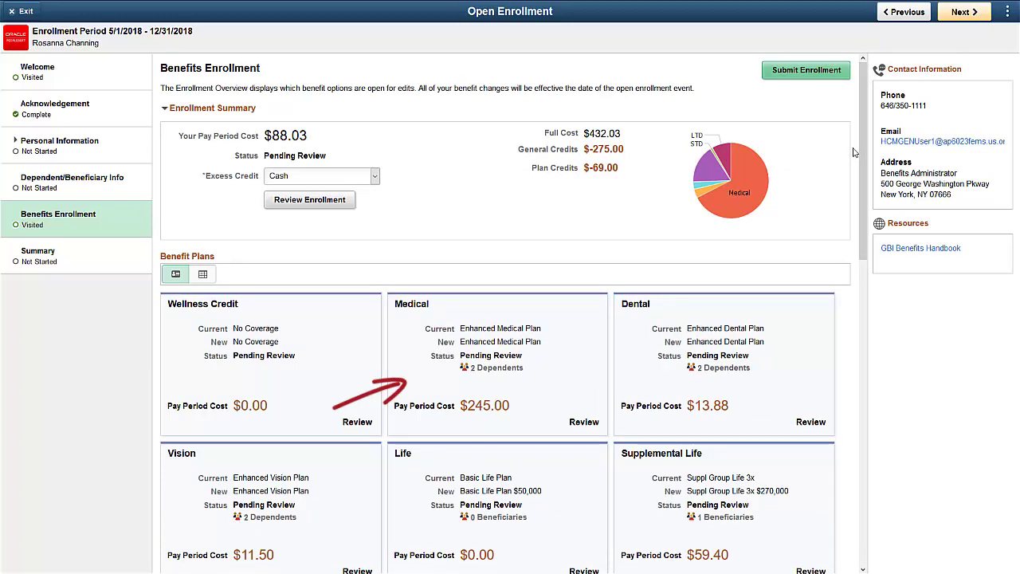
# Open the Medical plan details, then open and exit the Add Dependent form without changes
pyautogui.click(583, 320)
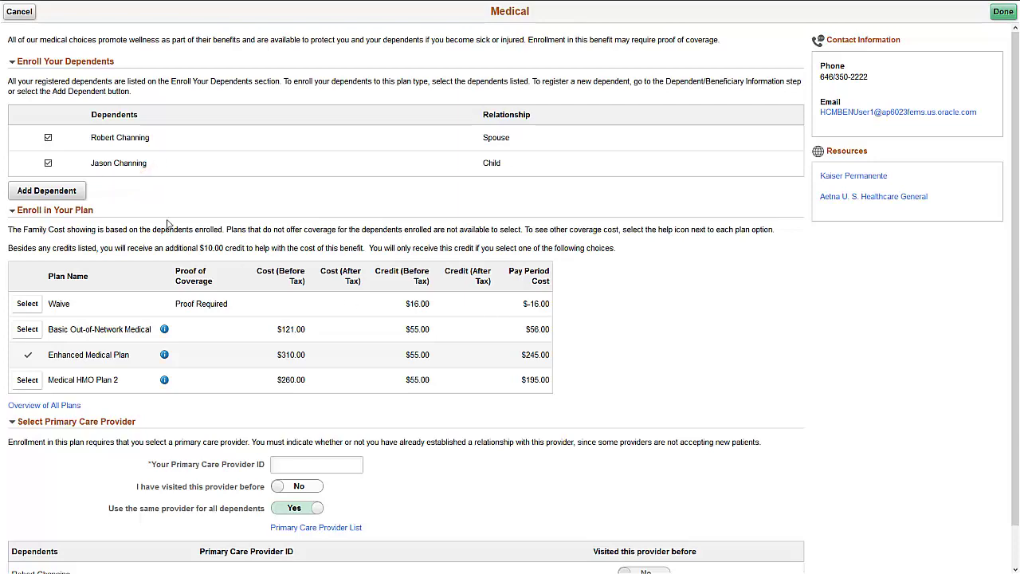
pyautogui.click(79, 195)
pyautogui.click(1008, 12)
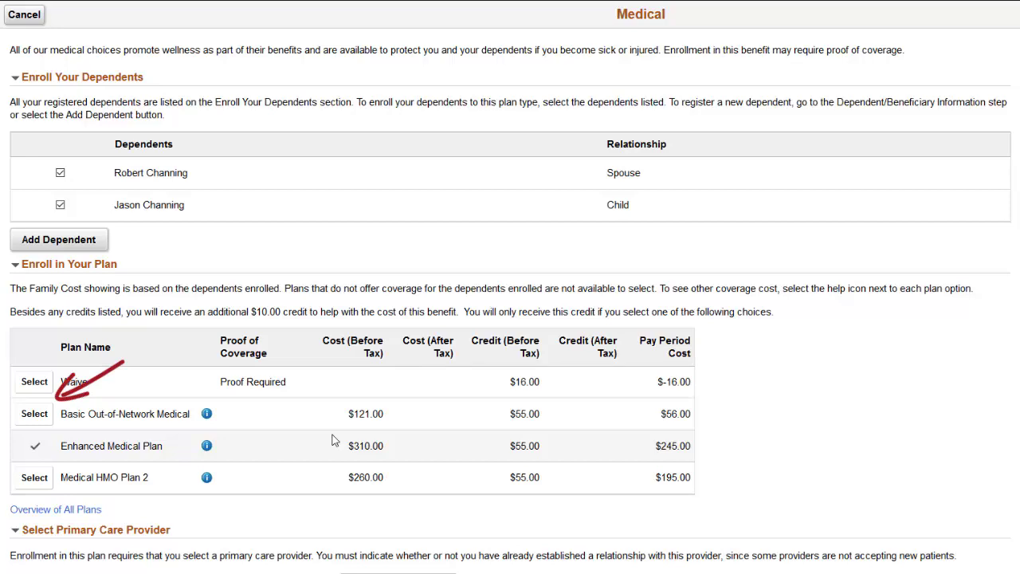
# Switch Medical to Basic Out-of-Network Medical covering only the child, and check HMO Plan 2 costs
pyautogui.click(51, 416)
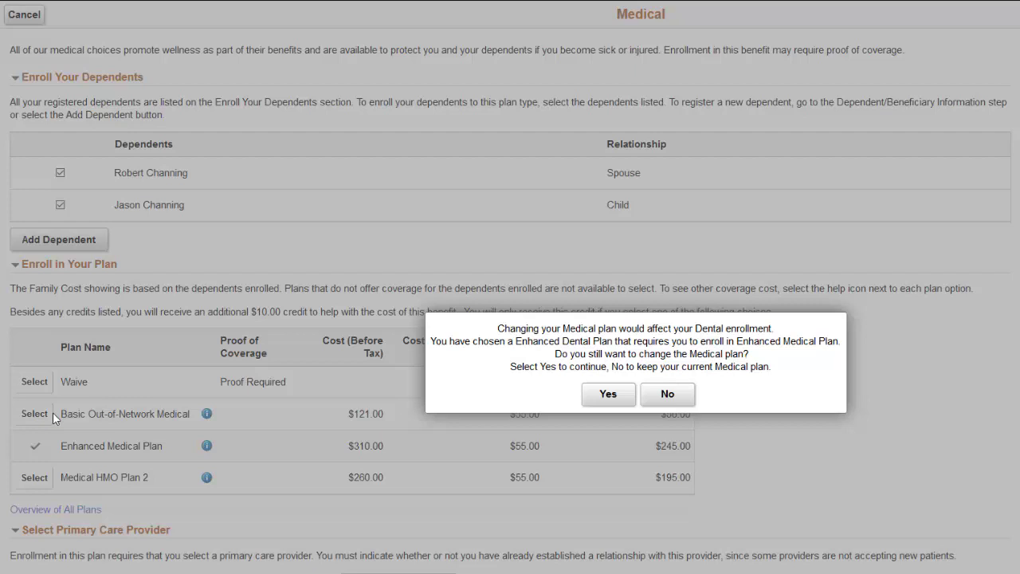
pyautogui.click(606, 394)
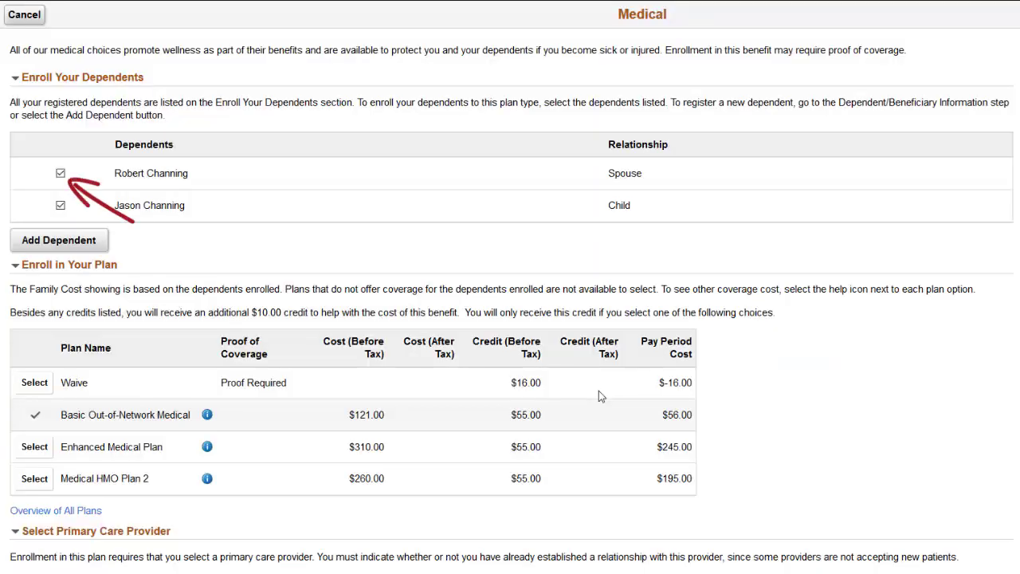
pyautogui.click(61, 173)
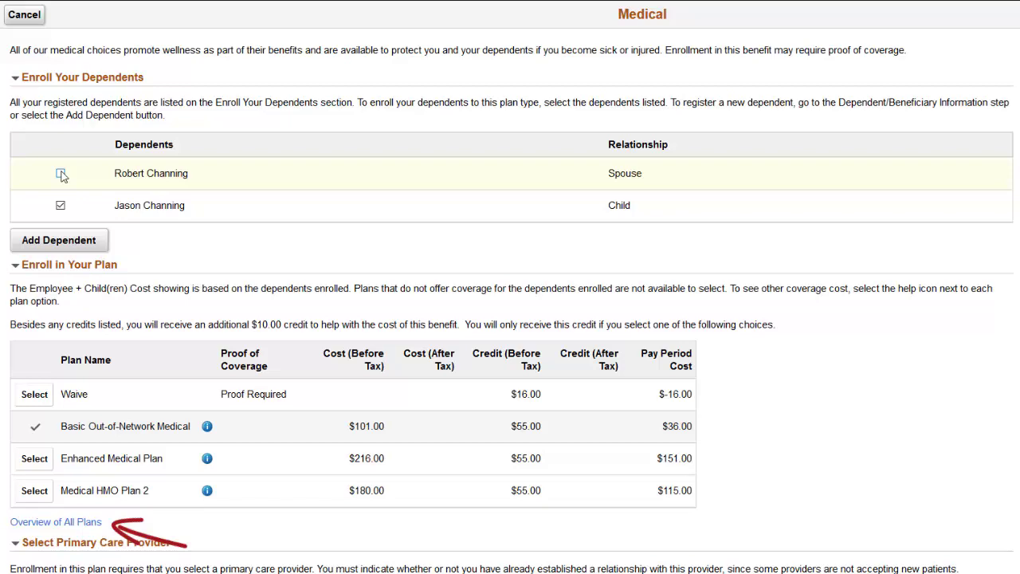
pyautogui.click(208, 493)
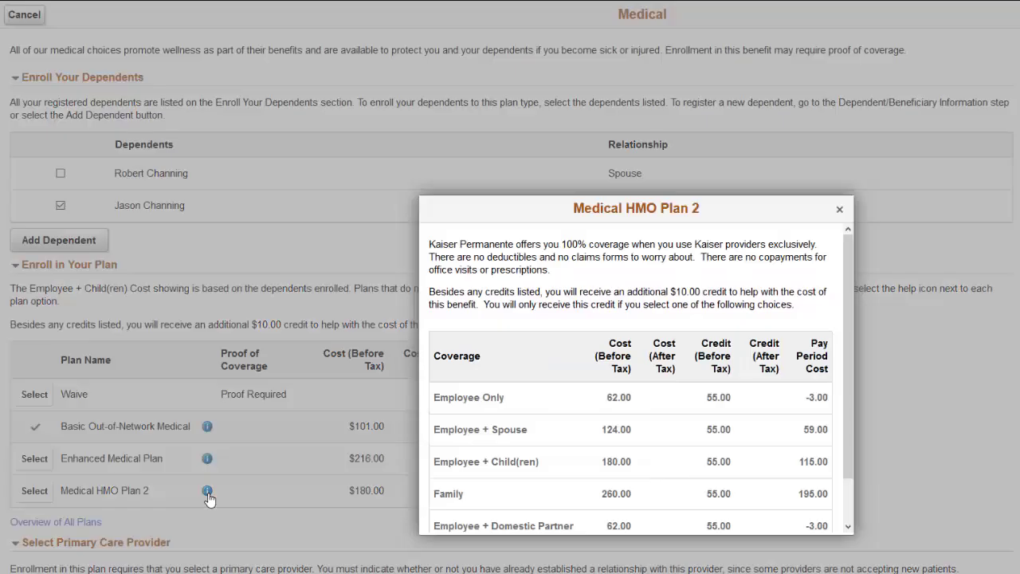
pyautogui.click(839, 209)
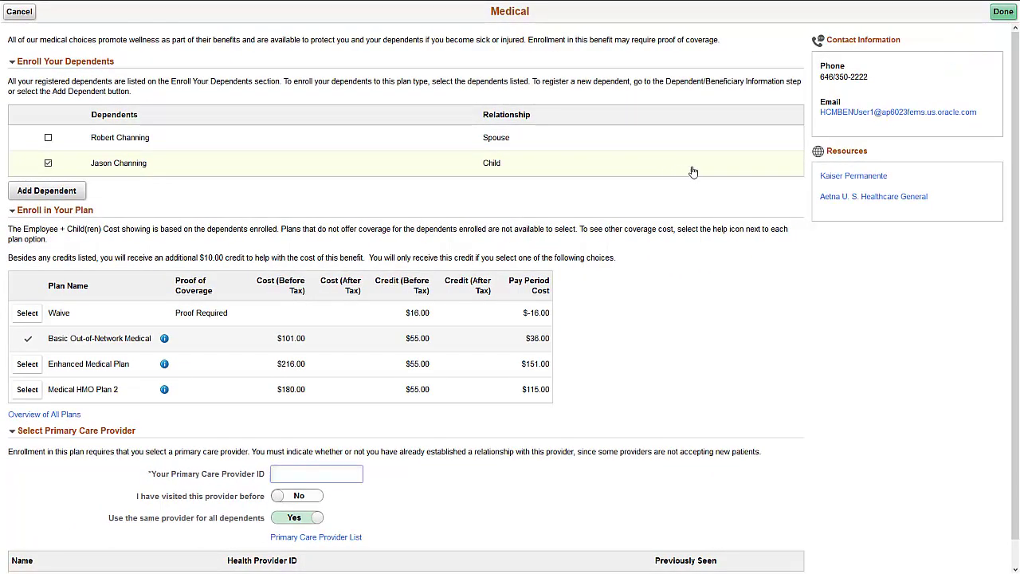
# Finish the Medical change and return to the Benefits Enrollment overview
pyautogui.click(1003, 11)
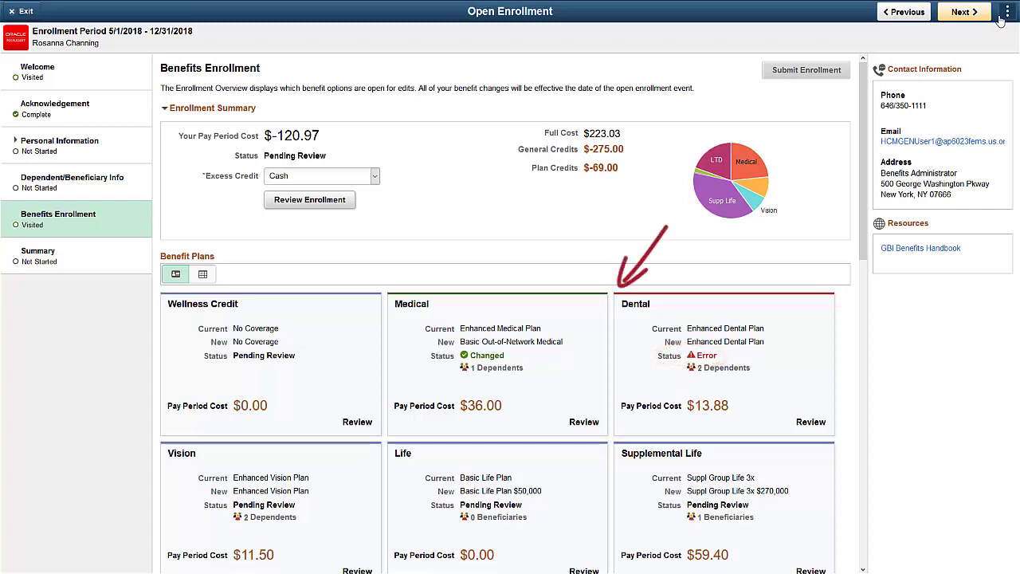
# Change Dental to Standard Dental Plan with the spouse re-added, covering both dependents at $12.50
pyautogui.click(791, 372)
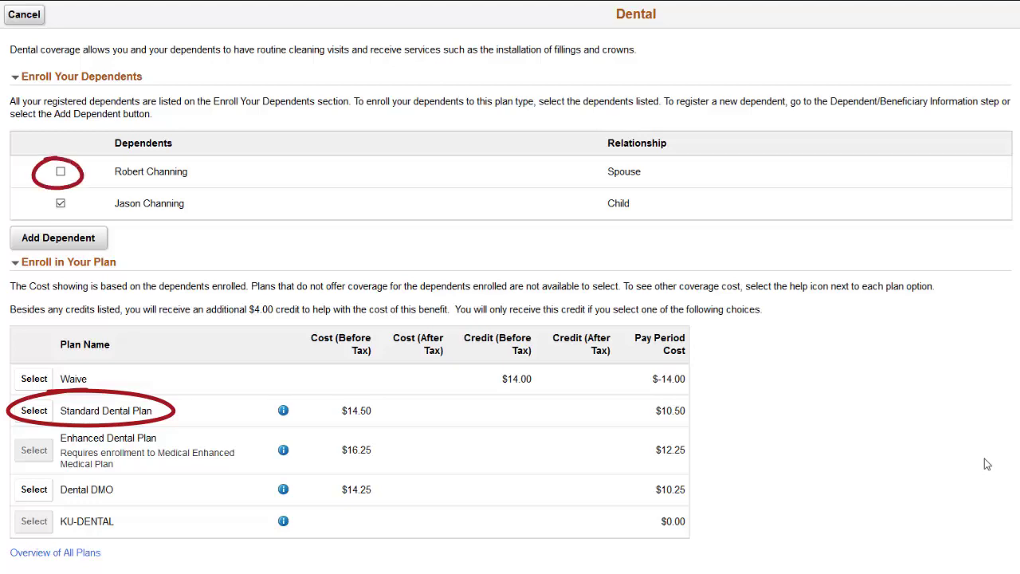
pyautogui.click(50, 413)
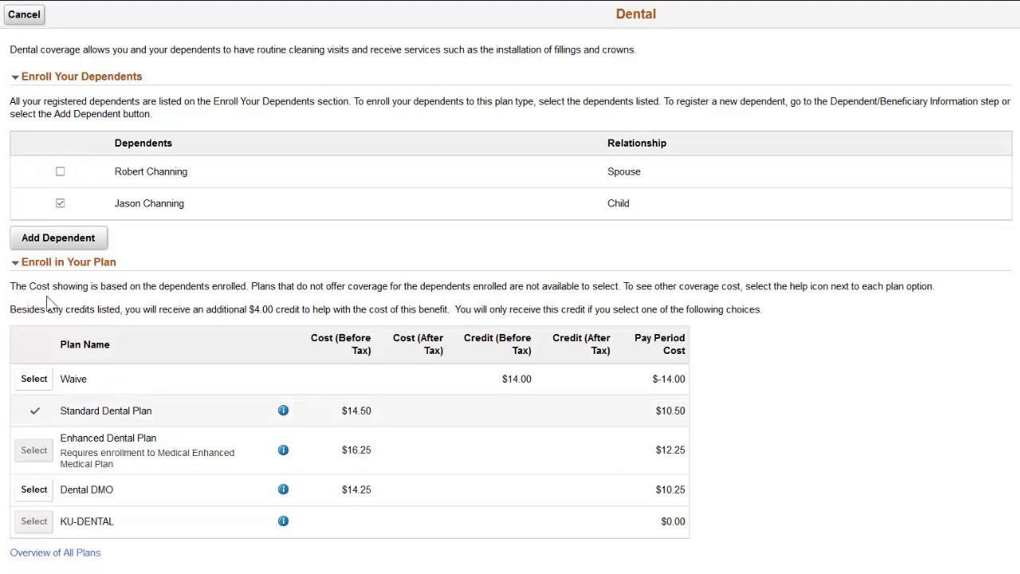
pyautogui.click(61, 172)
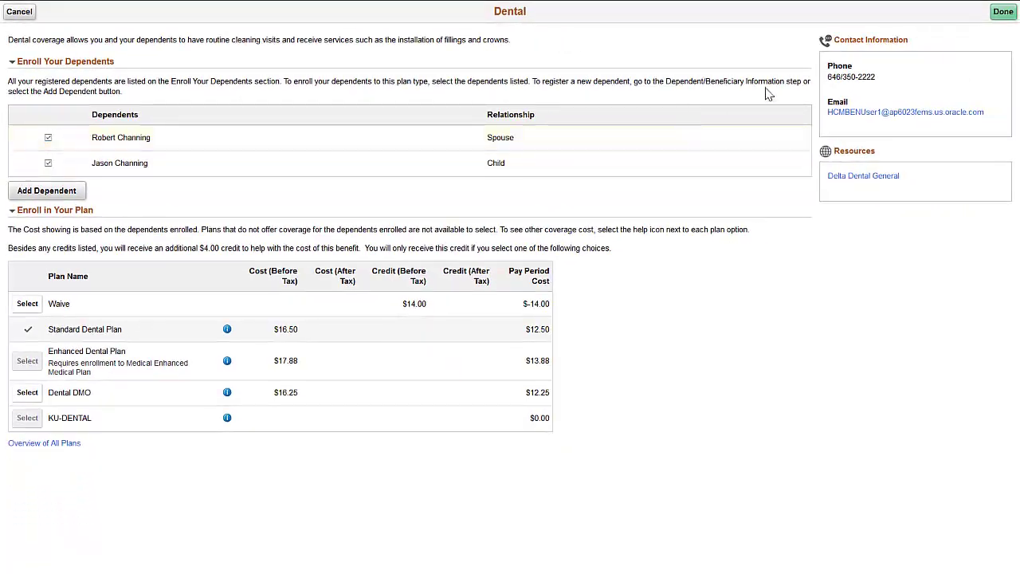
pyautogui.click(998, 18)
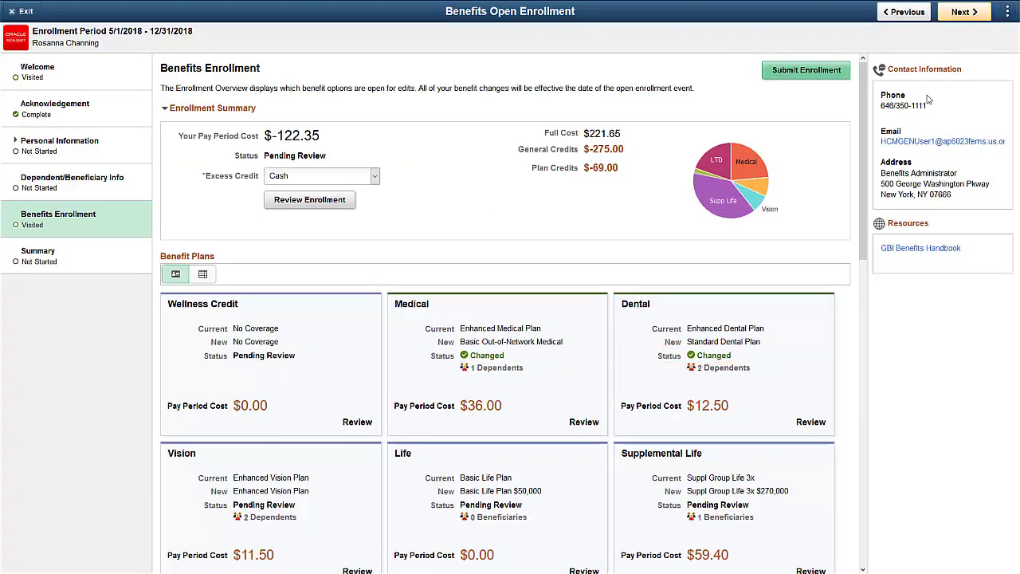
pyautogui.scroll(-3, 867, 360)
pyautogui.scroll(-9, 867, 359)
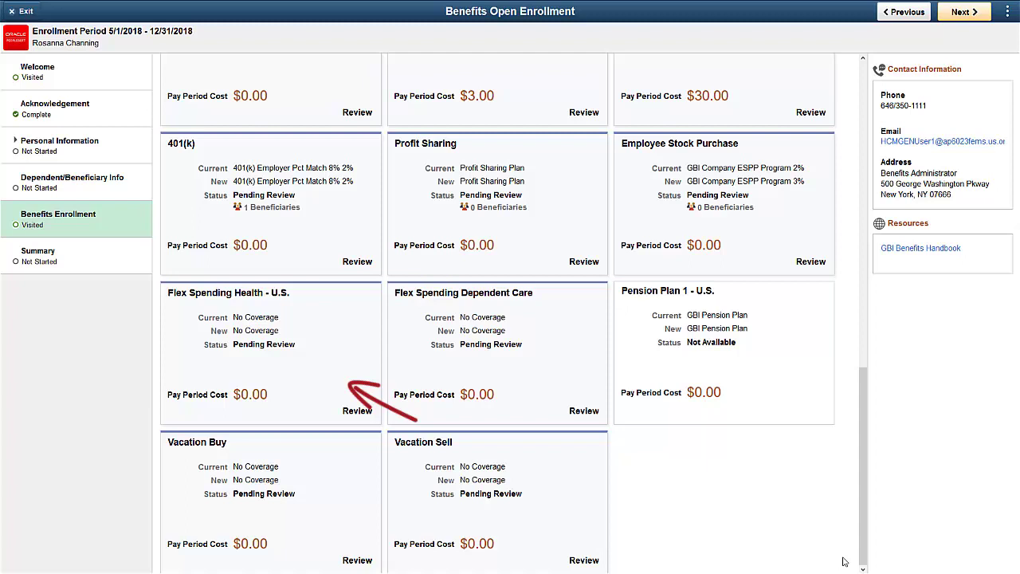
# Elect Healthcare FSA under Flex Spending Health and set the worksheet to estimate per pay period
pyautogui.click(341, 289)
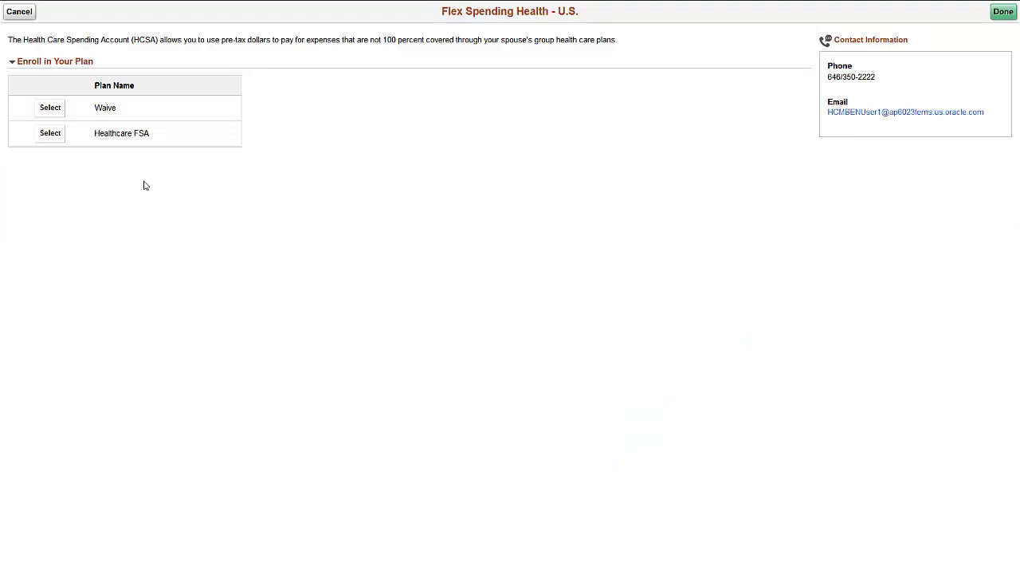
pyautogui.click(60, 138)
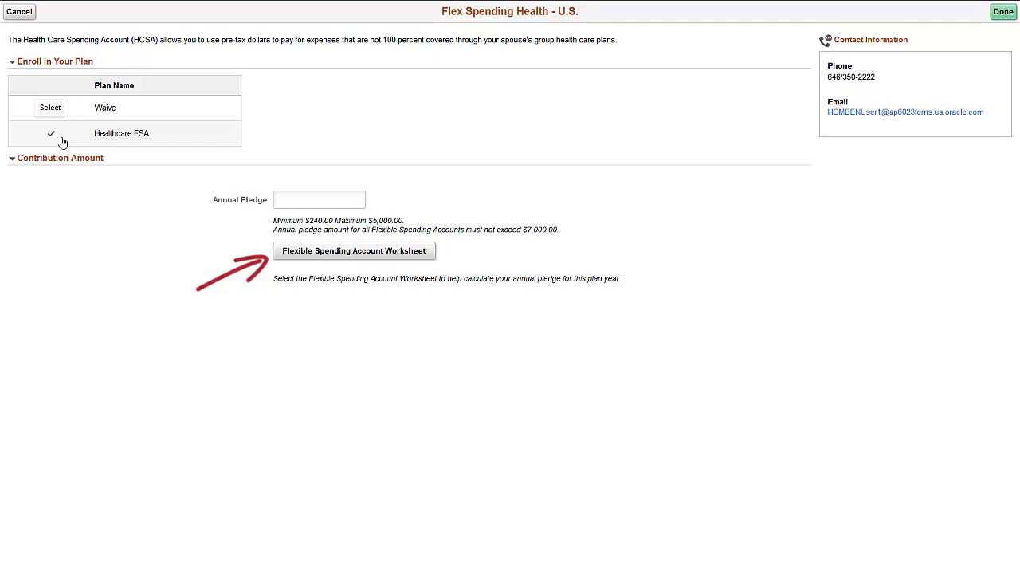
pyautogui.click(281, 258)
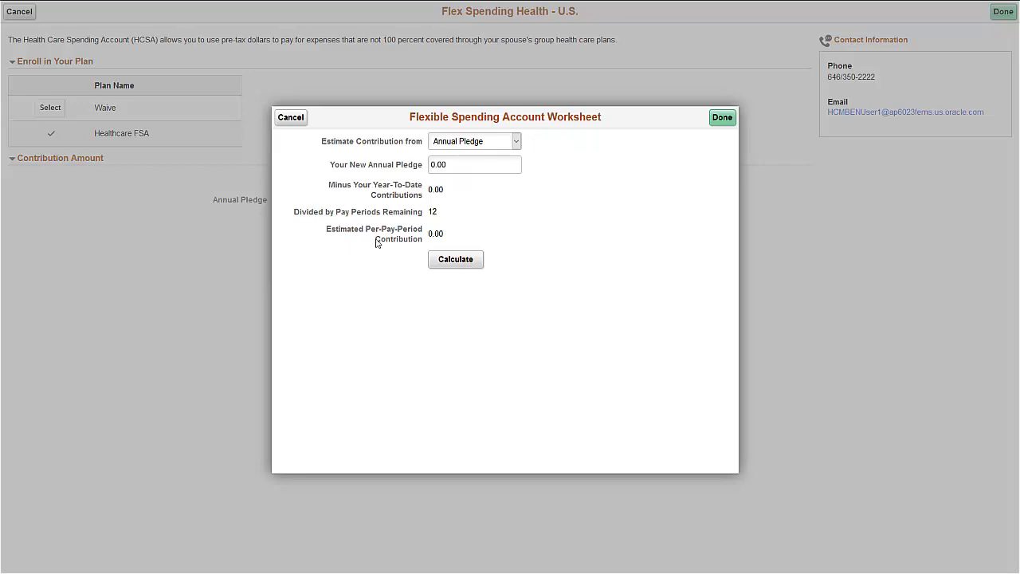
pyautogui.click(515, 142)
pyautogui.click(499, 175)
# Enter 400 per pay period, calculate and apply the 4,800.00 annual pledge, and save
pyautogui.click(458, 163)
pyautogui.doubleClick(458, 163)
pyautogui.write('400')
pyautogui.click(431, 248)
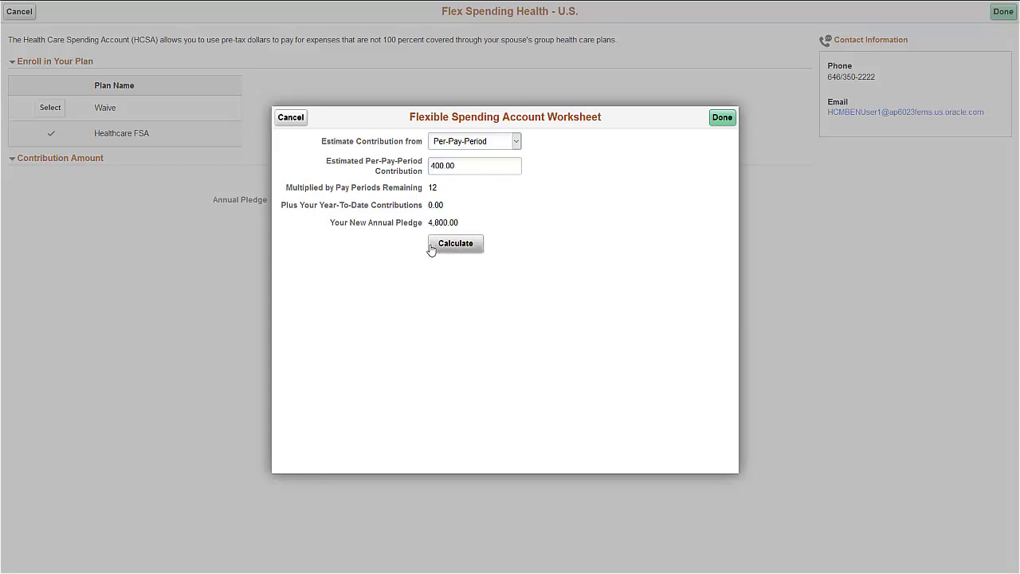
pyautogui.click(722, 119)
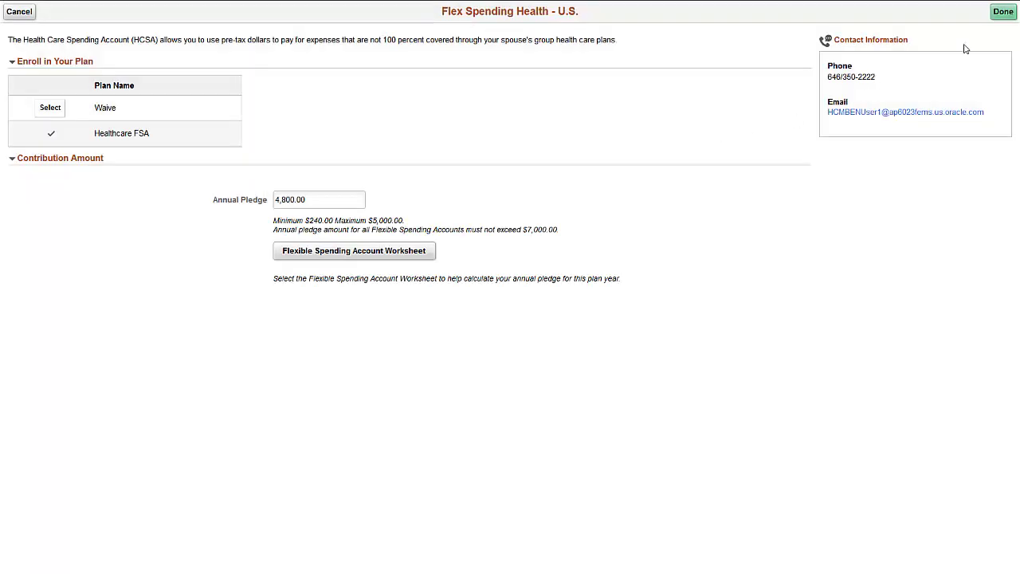
pyautogui.click(1003, 12)
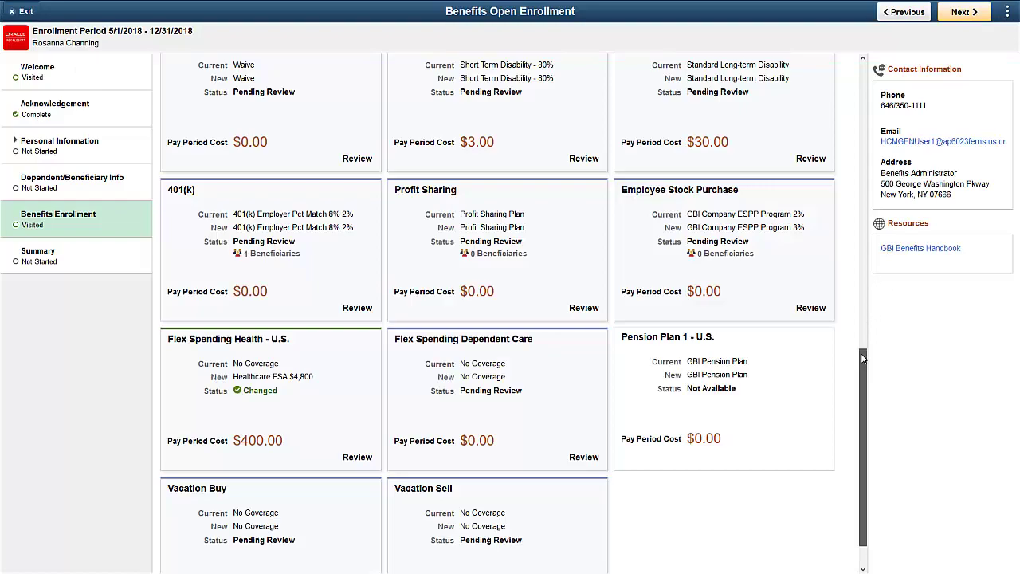
# Open Short-Term Disability and leave it unchanged, then generate the election preview statement
pyautogui.scroll(5, 861, 353)
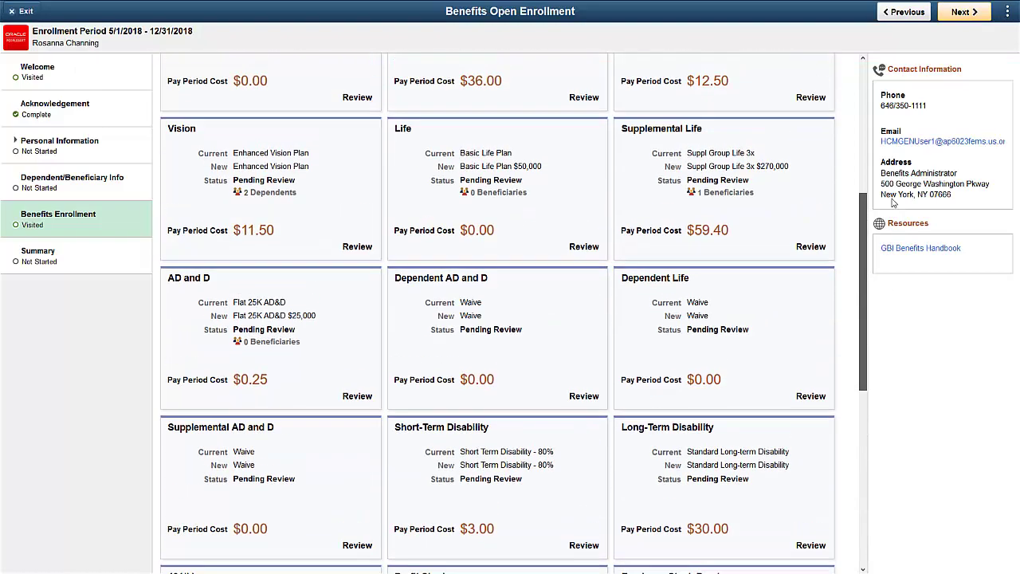
pyautogui.click(562, 437)
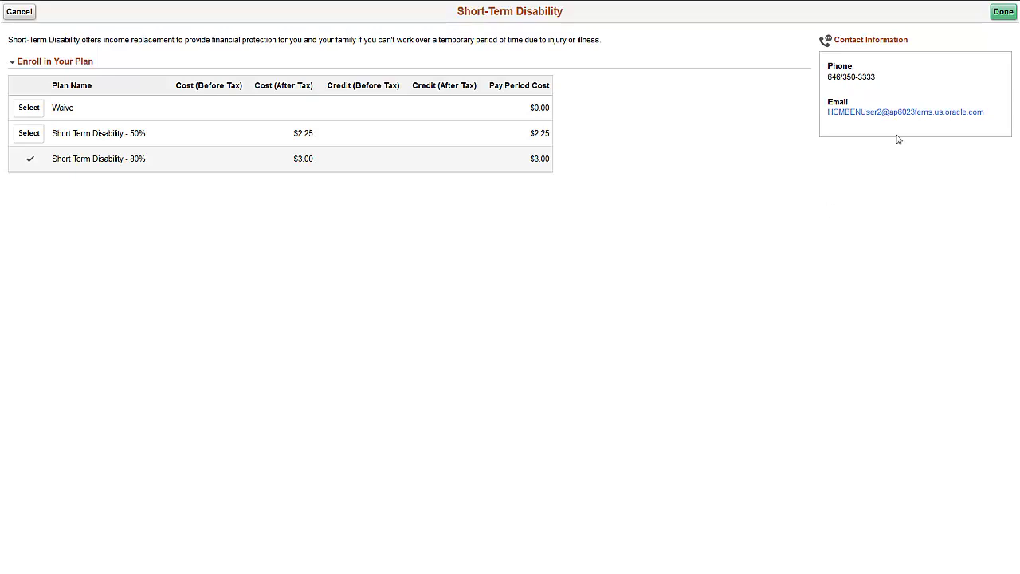
pyautogui.click(1008, 13)
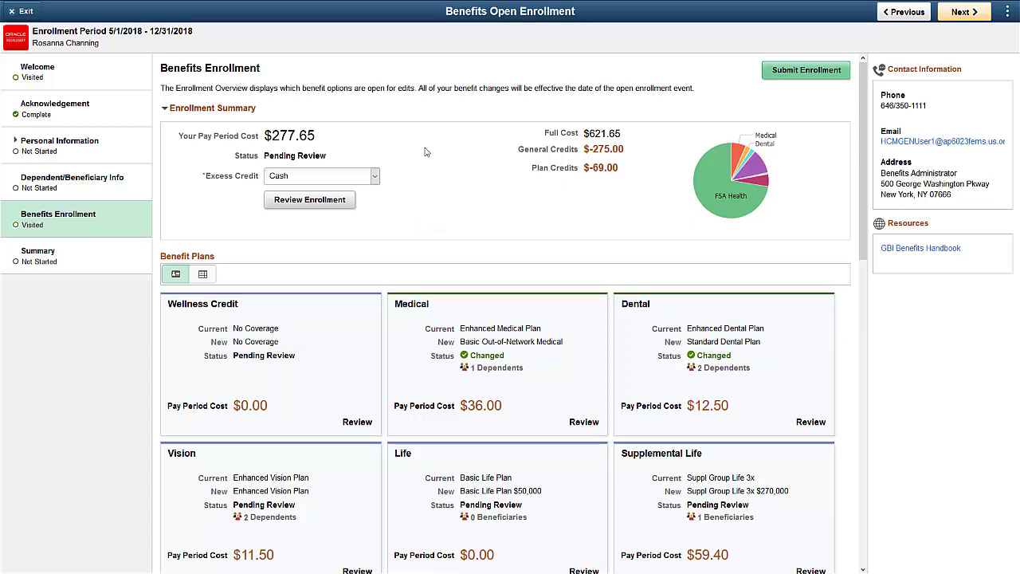
pyautogui.click(343, 200)
# Open BEN_review_stmt.pdf in Acrobat, scroll through the Election Summary, and close it
pyautogui.click(555, 355)
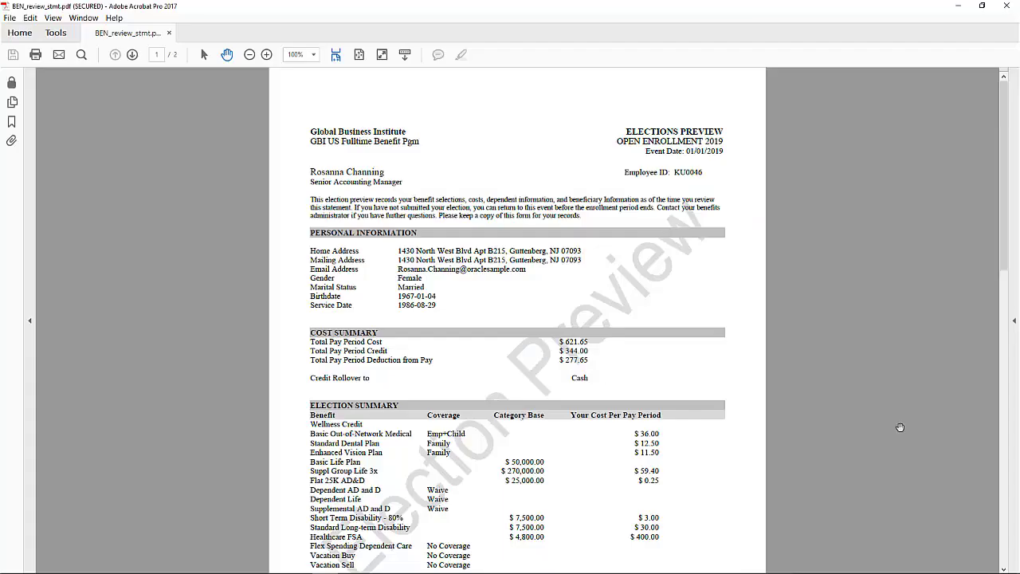
pyautogui.moveTo(1005, 269); pyautogui.dragTo(1006, 323)
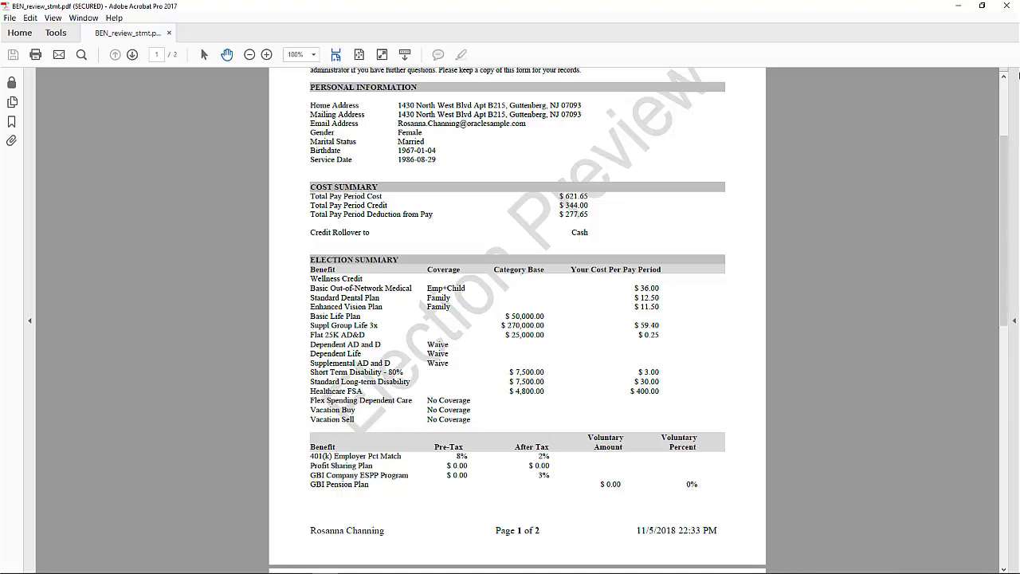
pyautogui.click(1008, 7)
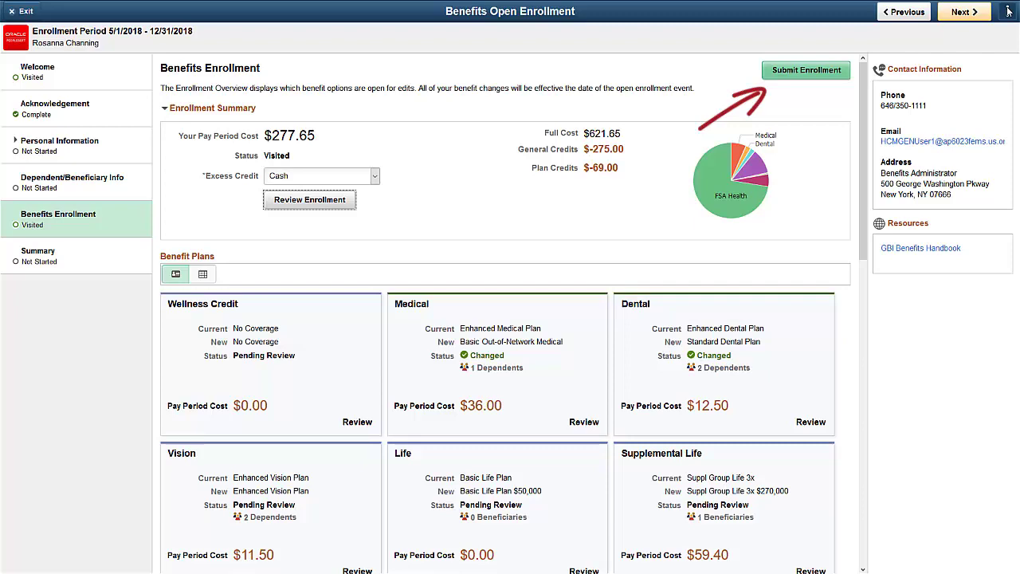
# Submit the Medical, Dental and FSA enrollment, dismiss the Benefits Alerts confirmation, and reach the Marriage Event welcome
pyautogui.click(847, 73)
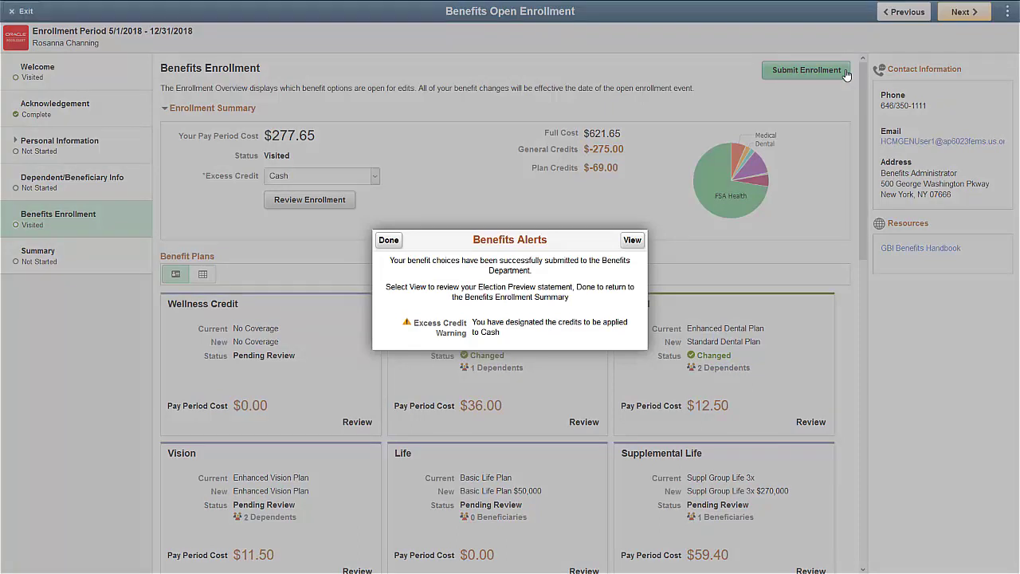
pyautogui.click(387, 240)
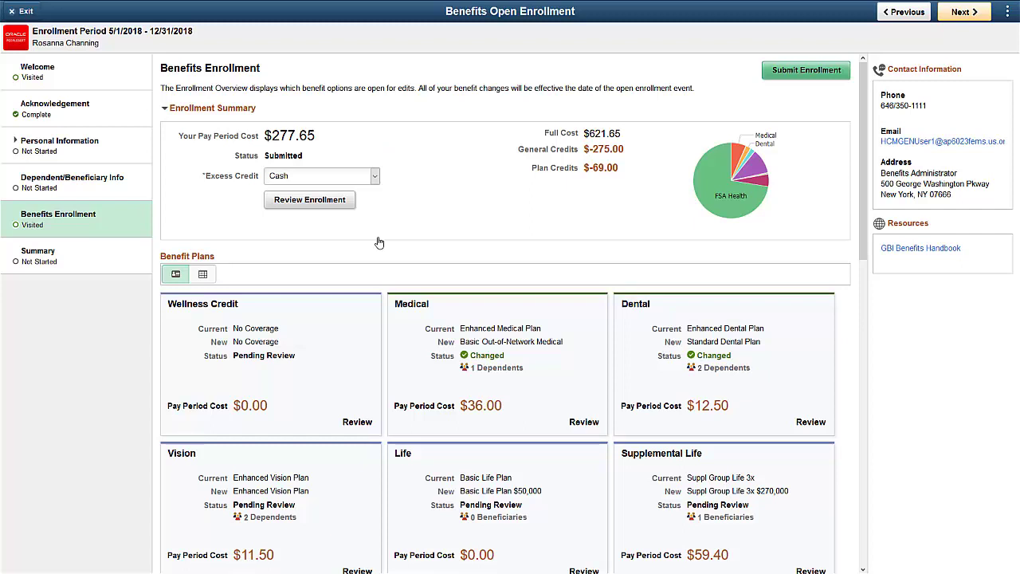
pyautogui.click(142, 263)
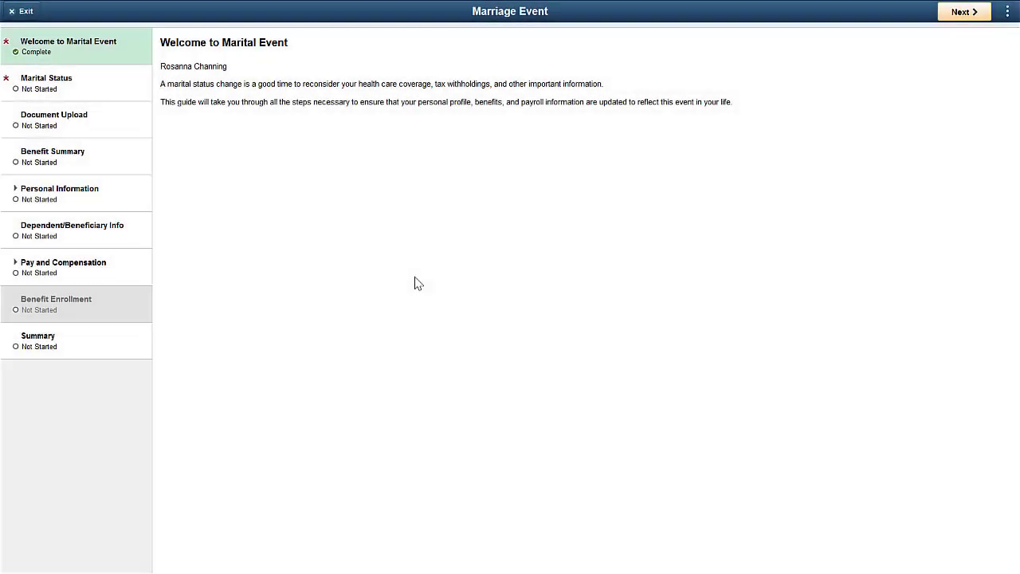
# Change marital status to Married as of 10/15/2018 and save it
pyautogui.click(136, 96)
pyautogui.click(442, 102)
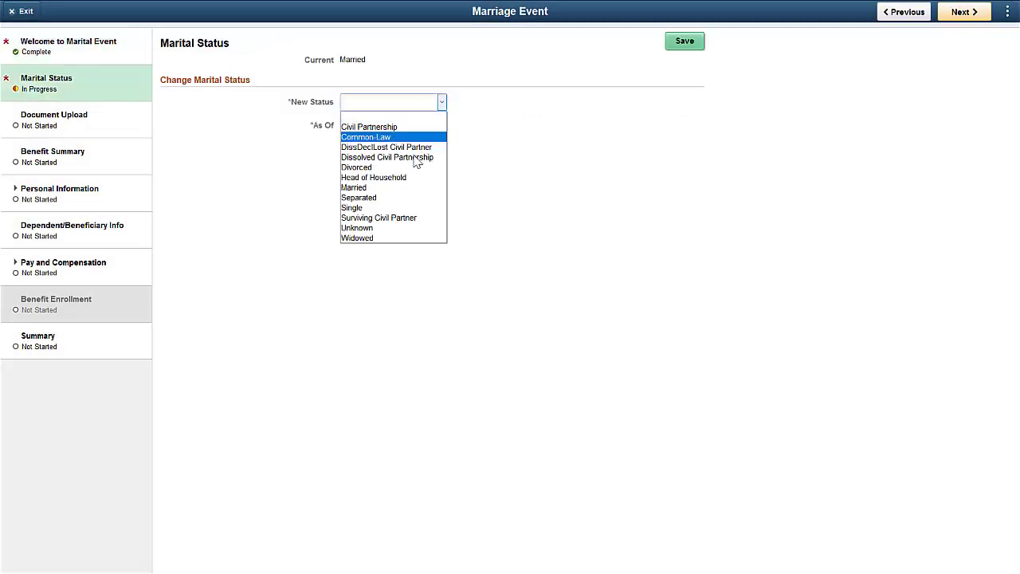
pyautogui.click(402, 188)
pyautogui.click(423, 128)
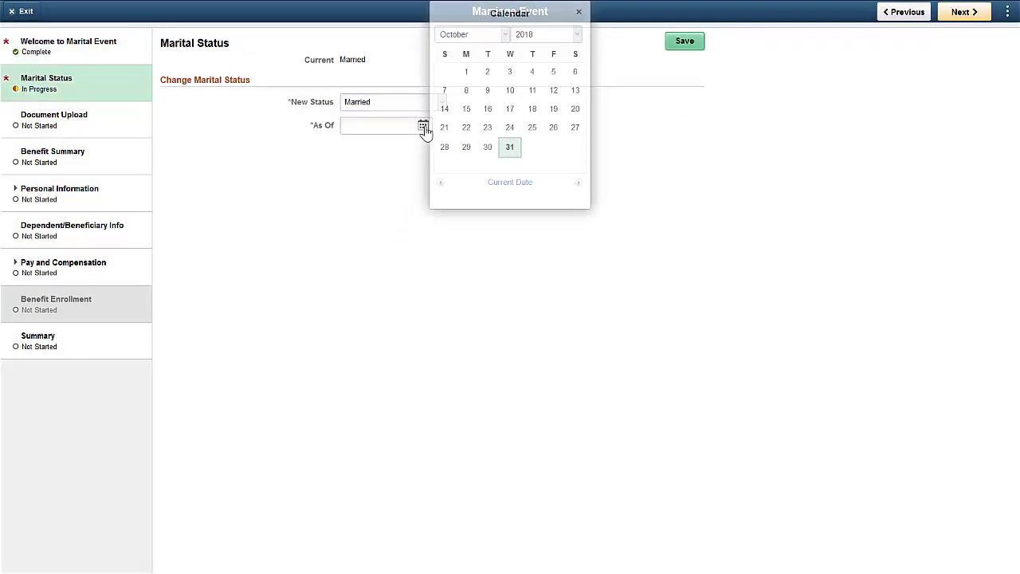
pyautogui.click(467, 110)
pyautogui.click(674, 44)
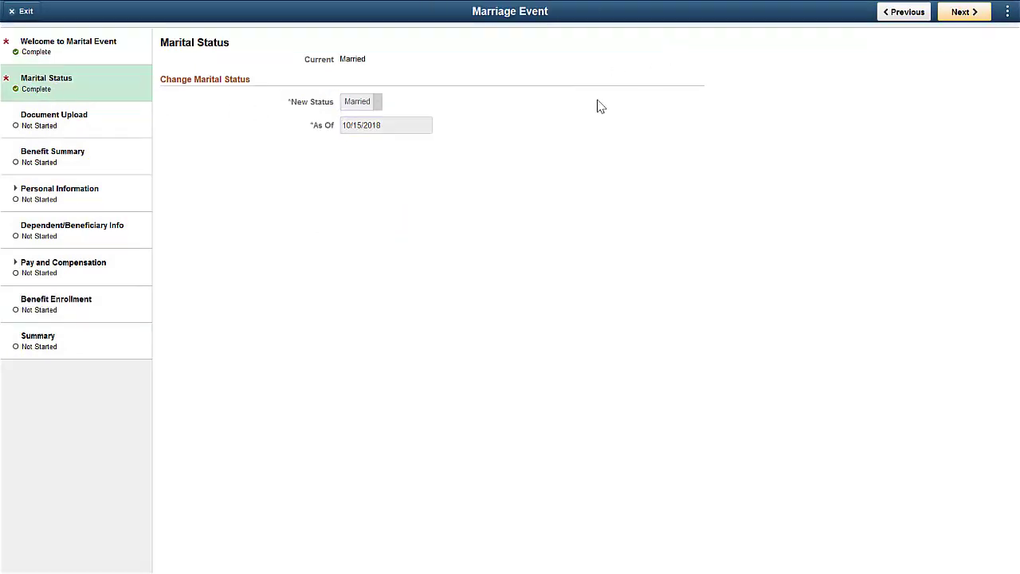
# Start the OnBoarding Benefits Enrollment for the New Hire event
pyautogui.click(94, 306)
pyautogui.click(216, 109)
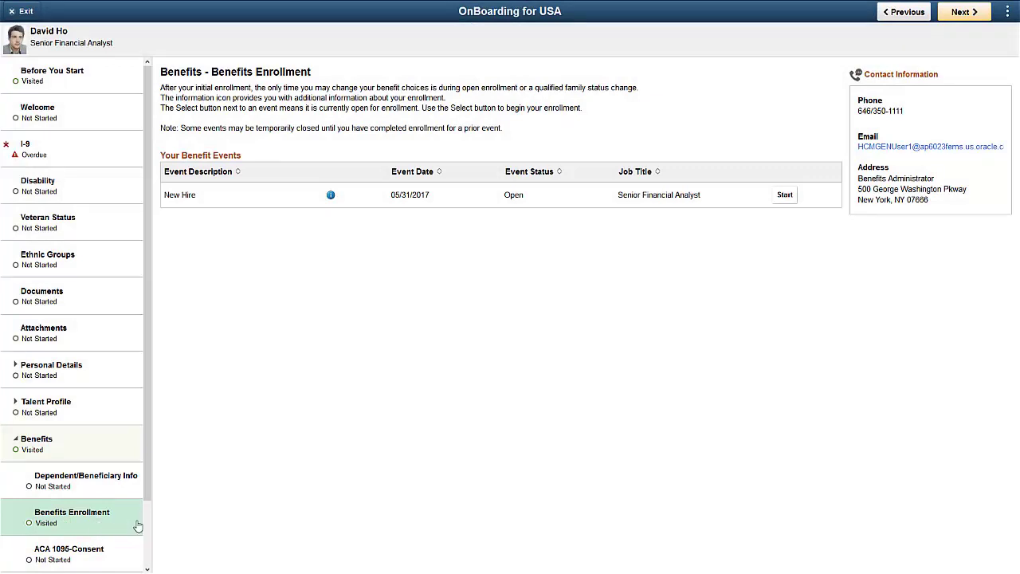
pyautogui.click(785, 196)
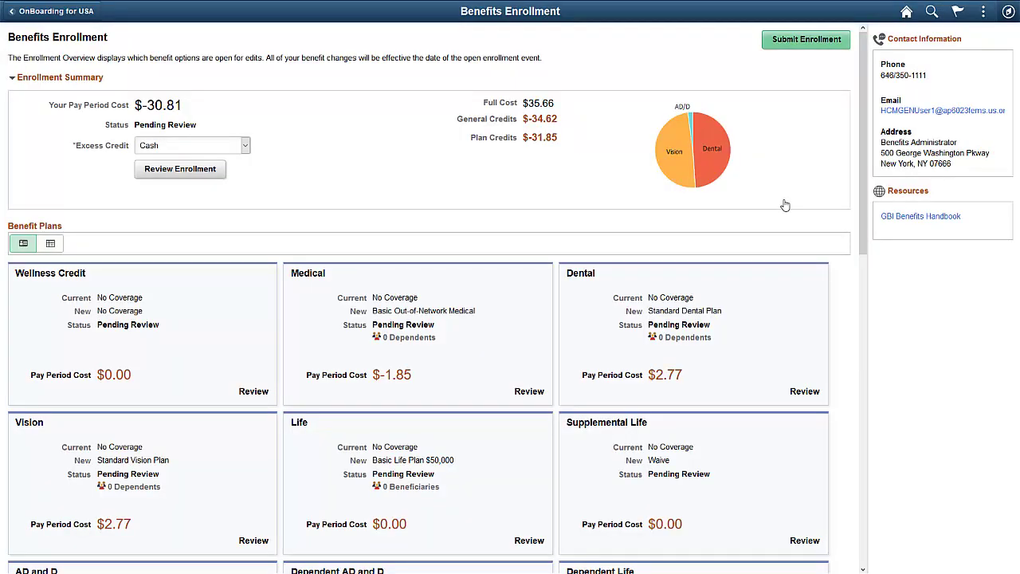